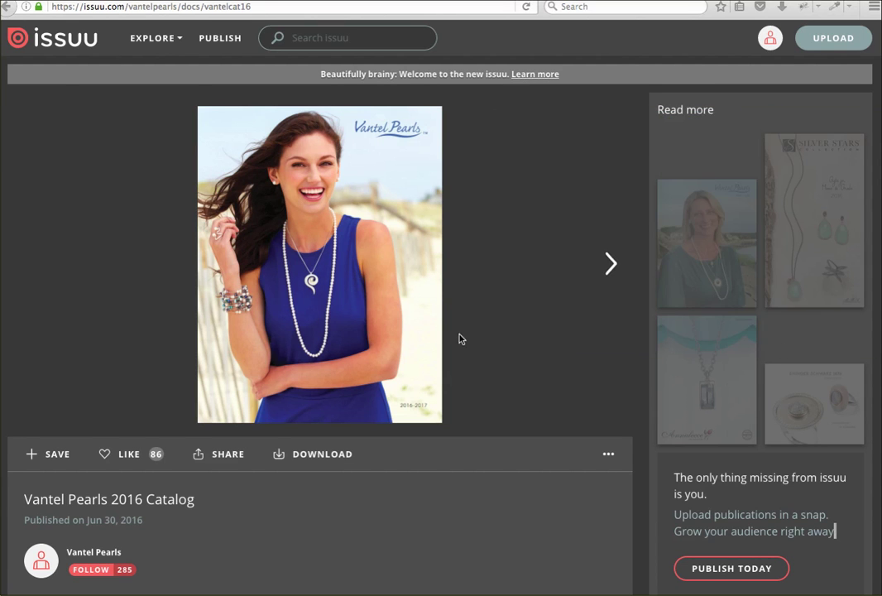
- Show the reader controls, page forward four spreads, then go back two
click(472, 329)
click(607, 263)
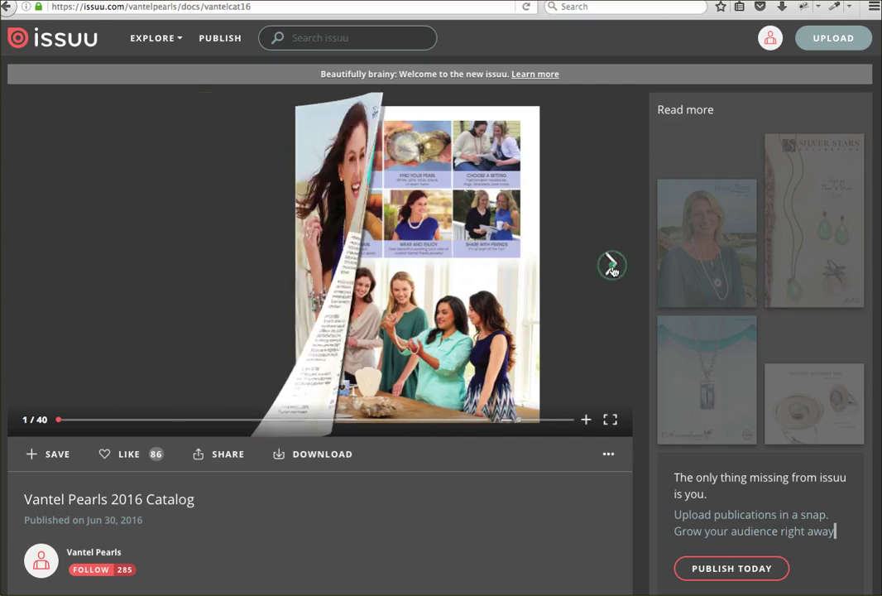
click(610, 264)
click(610, 265)
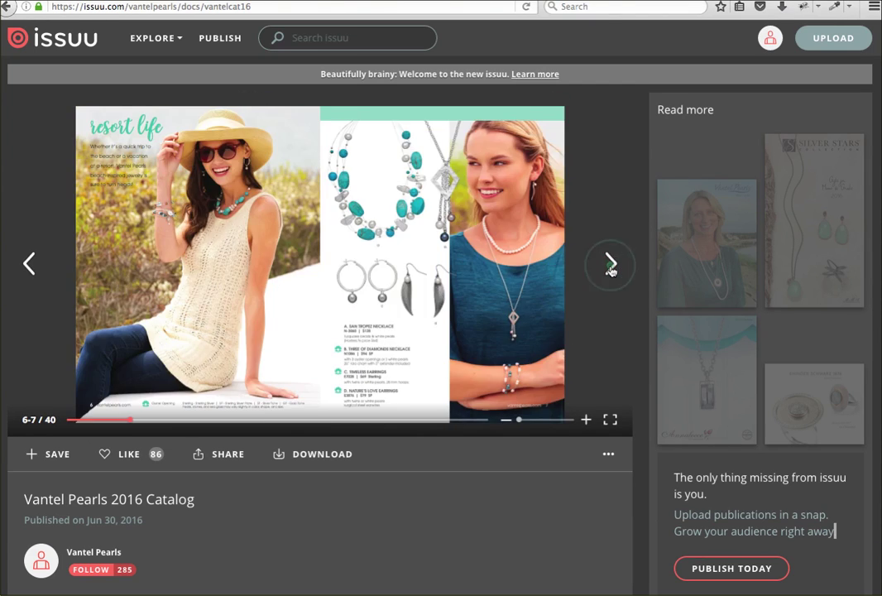
click(613, 263)
click(31, 269)
click(29, 269)
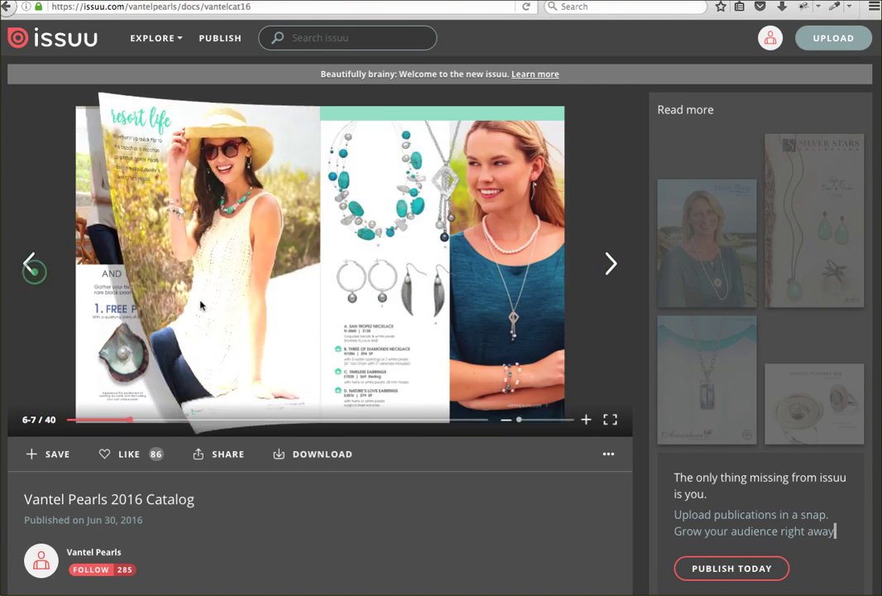
- Zoom in on the spread twice, fit it back, and page ahead eight spreads
click(585, 419)
click(585, 422)
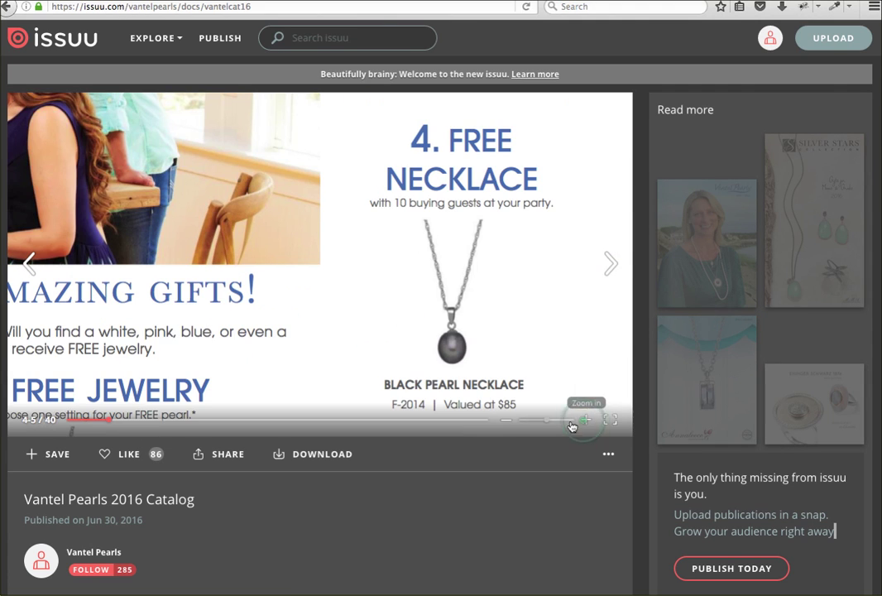
click(515, 419)
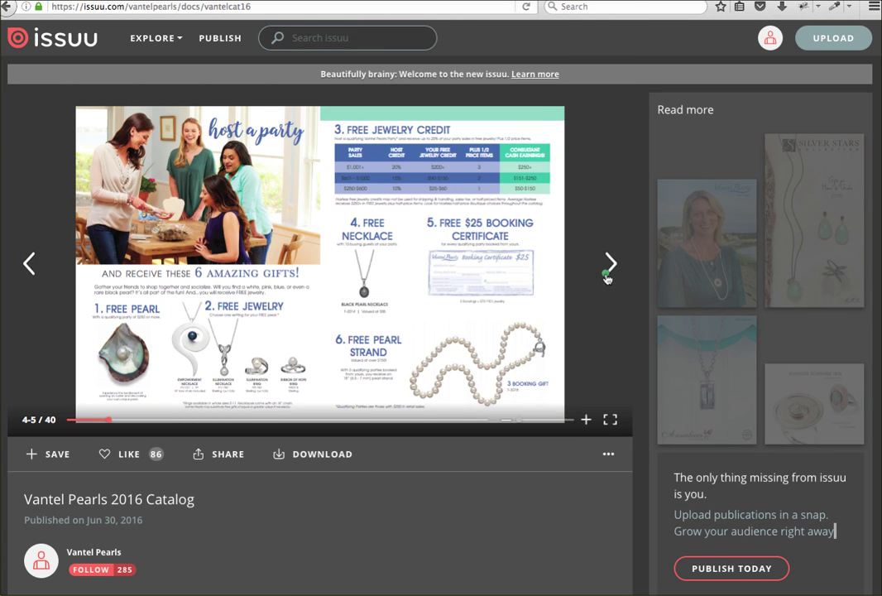
click(607, 279)
click(607, 279)
click(606, 279)
click(606, 278)
click(607, 279)
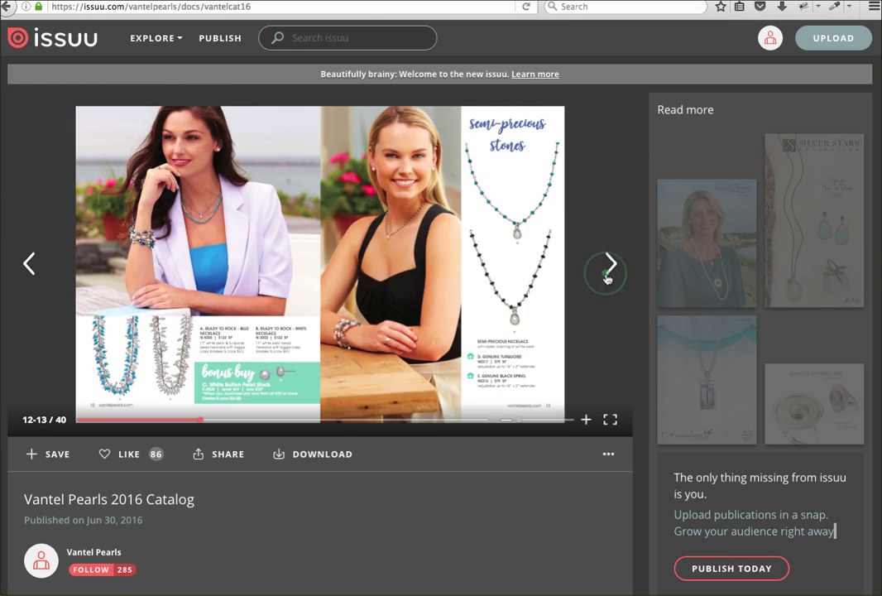
click(606, 279)
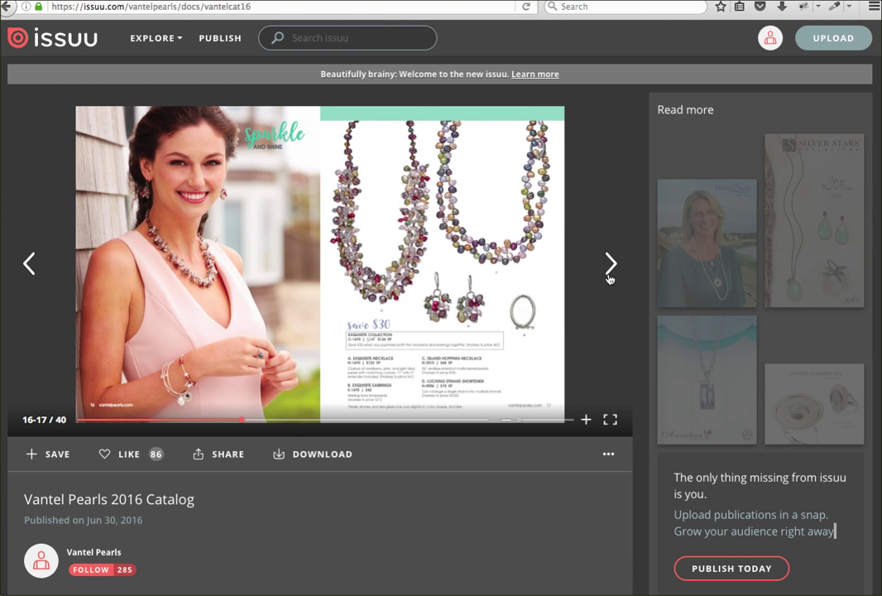
click(608, 273)
click(519, 340)
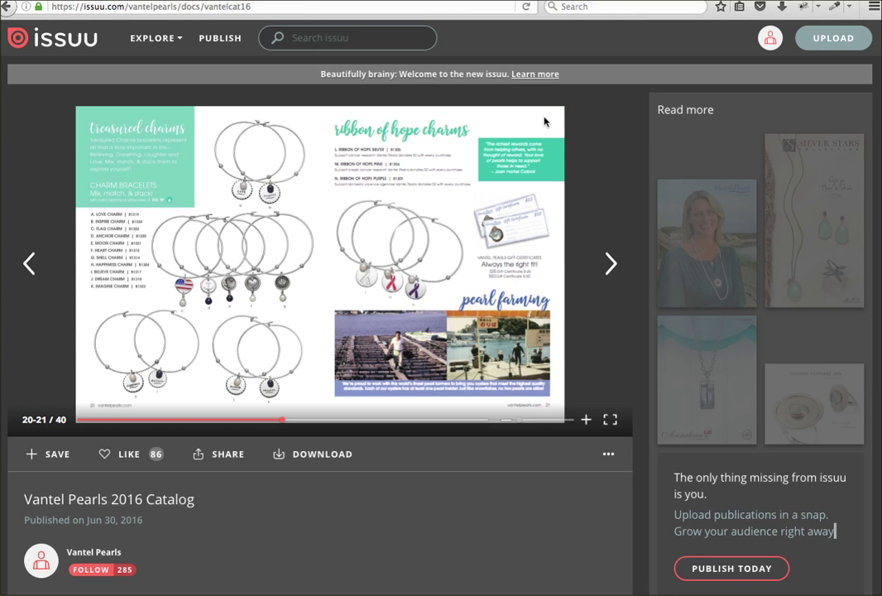
- Zoom in on the ribbon of hope charms page, then browse on to spread 24-25
click(545, 121)
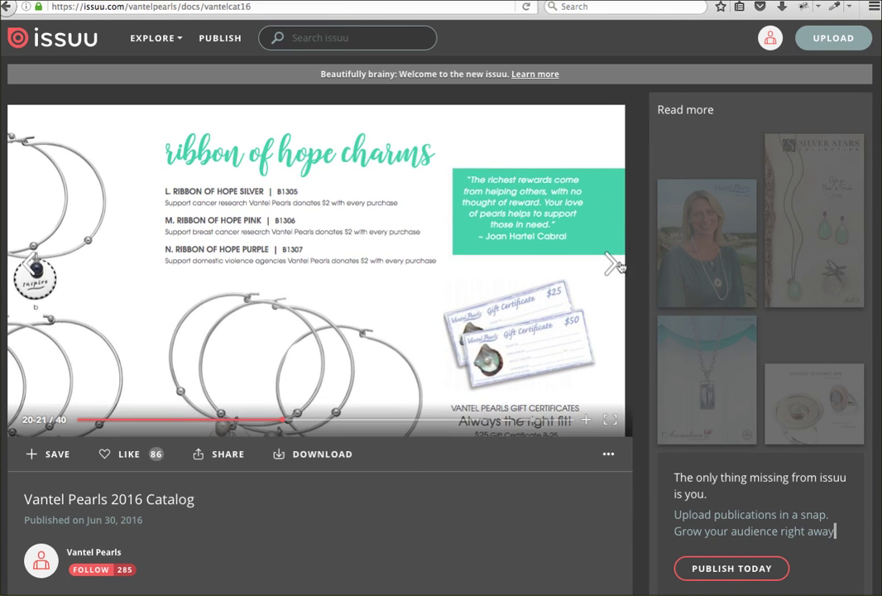
click(614, 264)
drag(549, 273, 465, 271)
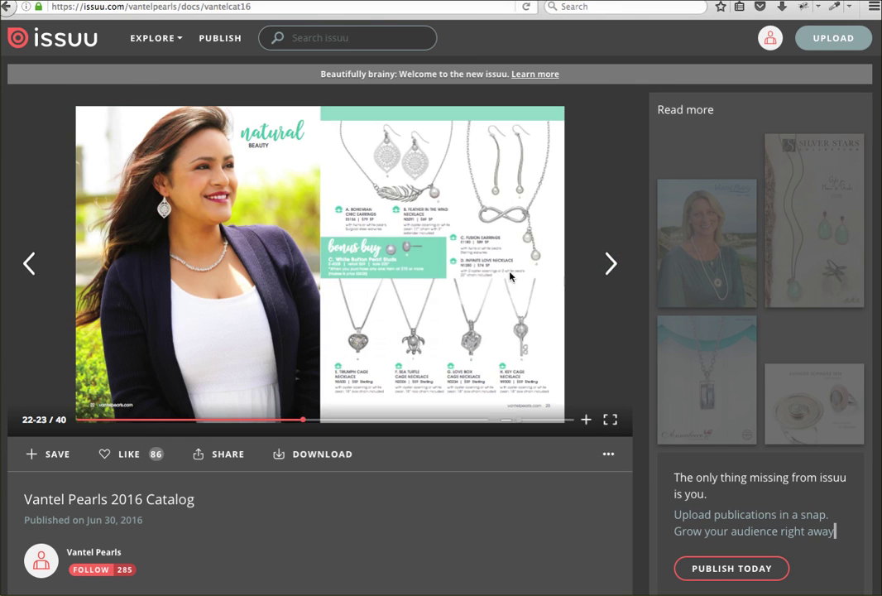
click(545, 275)
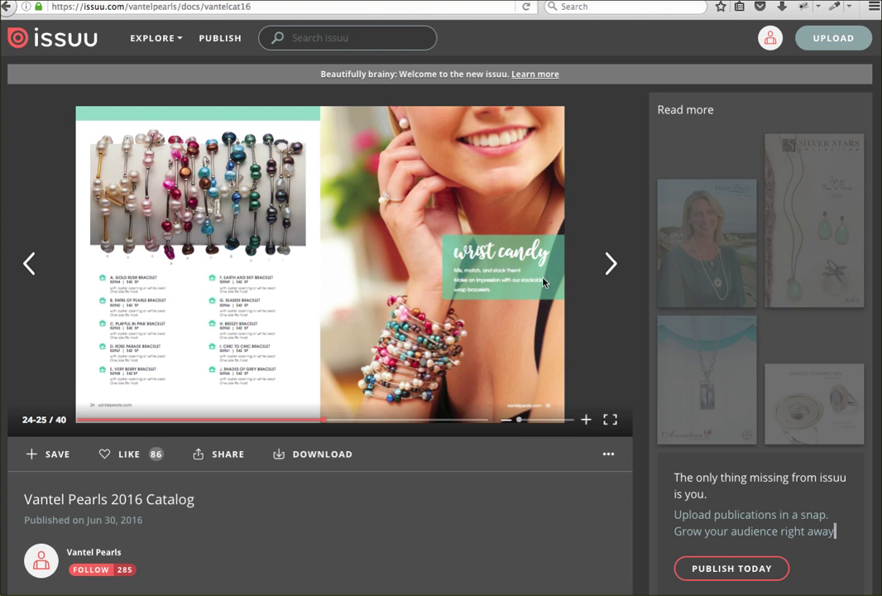
click(396, 261)
- Turn to the rings spread of the catalog
click(617, 273)
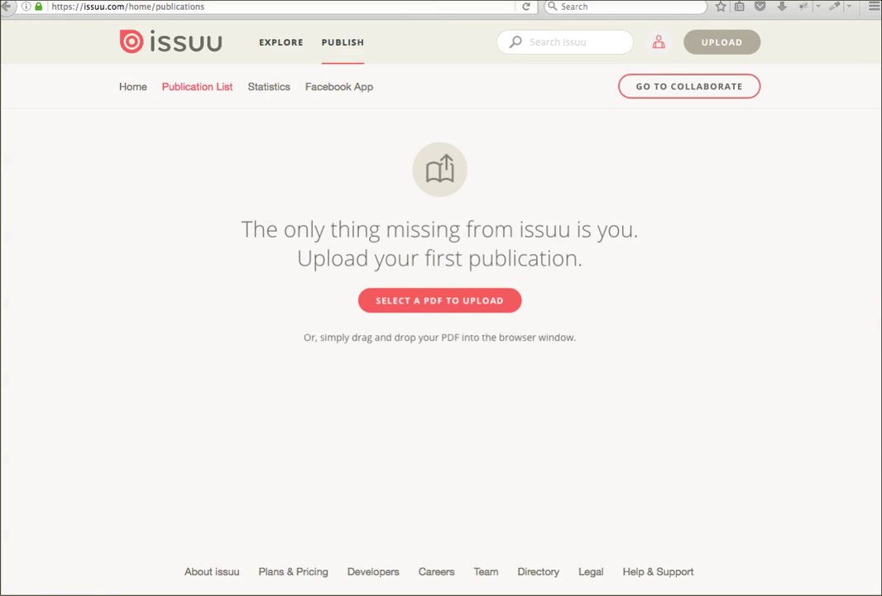
- Drop GSA_BigStarBranding_Web.pdf into the upload zone as a new publication
drag(438, 331, 462, 253)
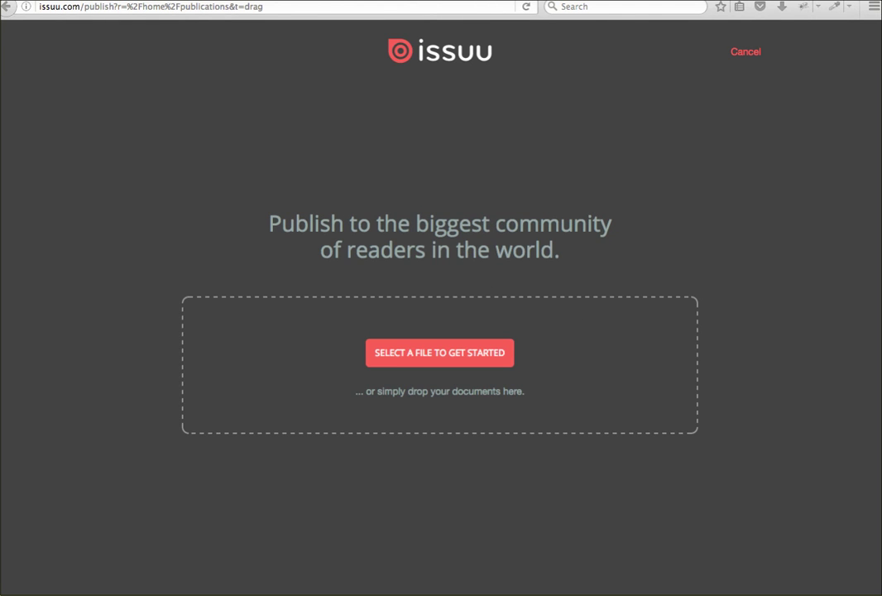
drag(757, 463, 488, 360)
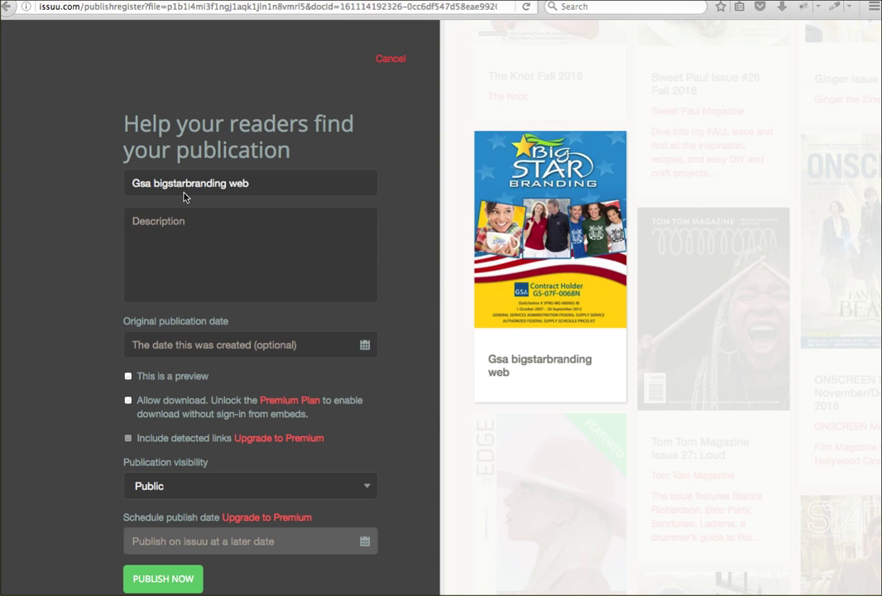
- Title the publication 'Big Star Branding' and describe it as 'GSA Product'
triple_click(150, 182)
text(Big)
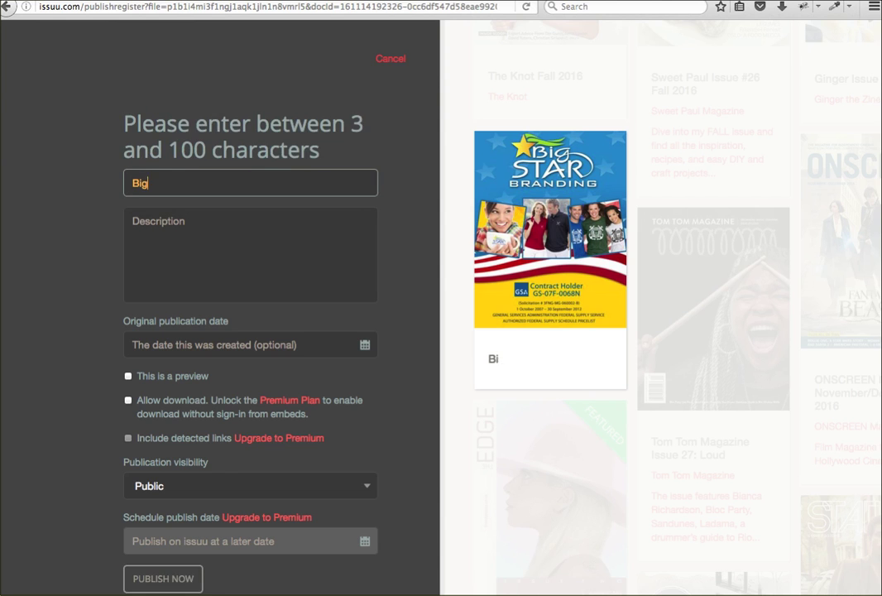
text( Star Branding)
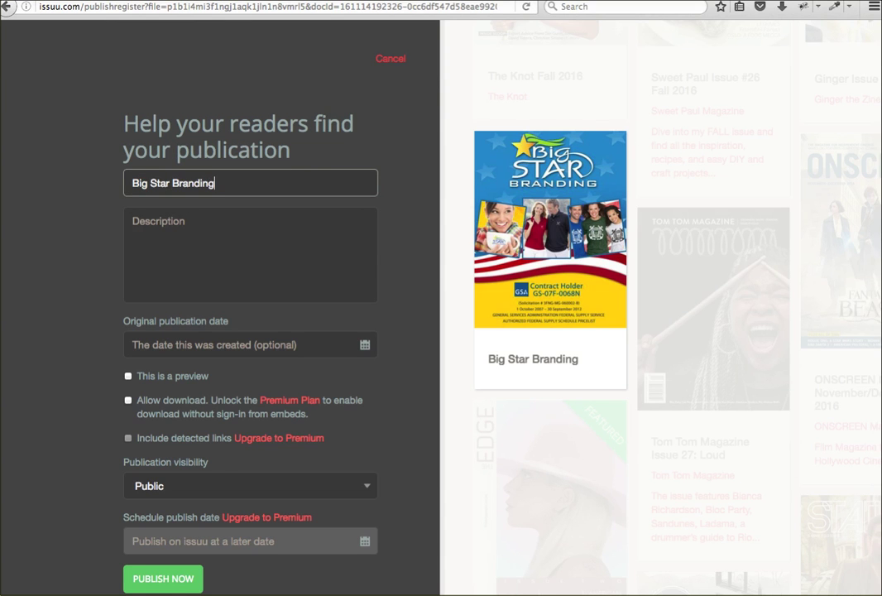
click(175, 234)
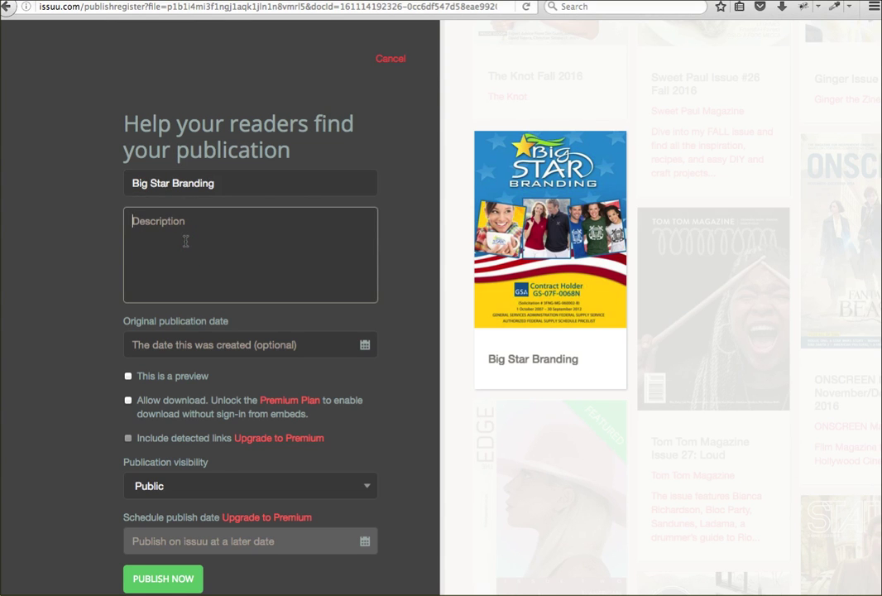
text(GSA Products)
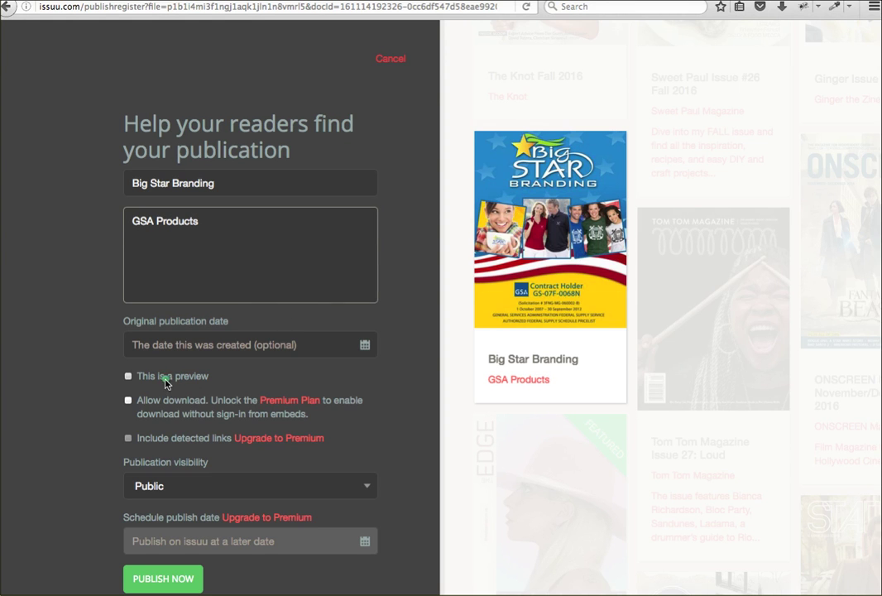
- Leave the preview and download options unchecked after briefly toggling them on
click(165, 380)
click(152, 382)
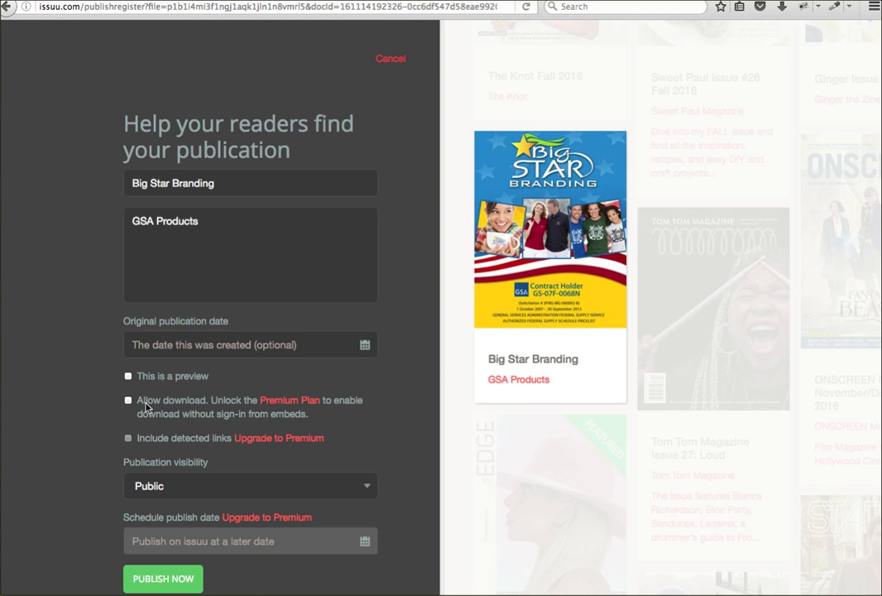
click(141, 405)
click(153, 405)
- Follow the Upgrade to Premium link to see the plan comparison
click(274, 445)
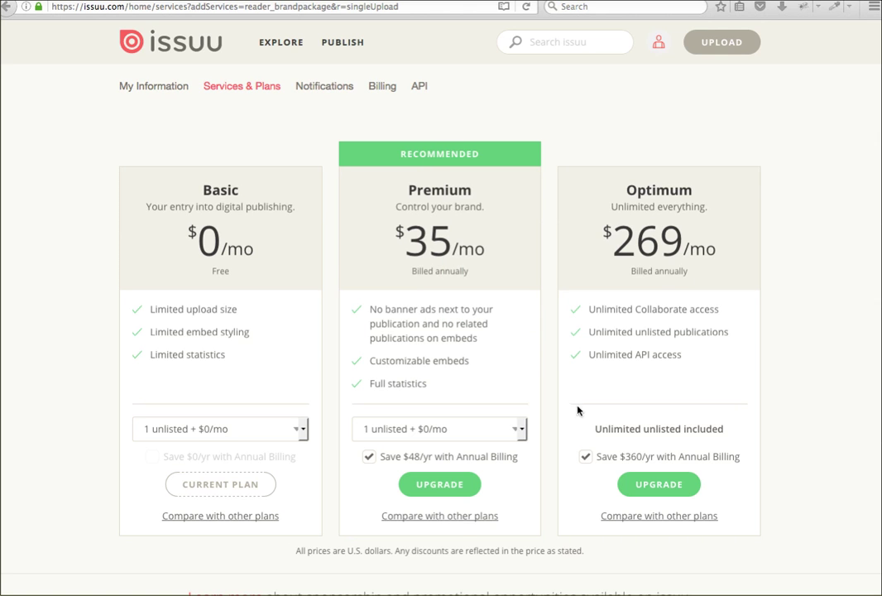
- Go back to the Big Star Branding details form and publish it now
click(6, 6)
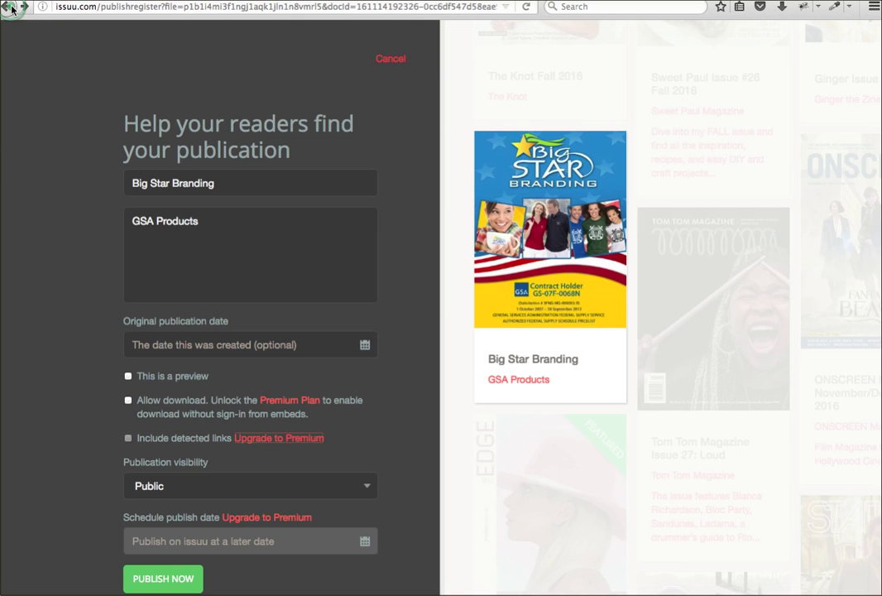
scroll(272, 474, down, 5)
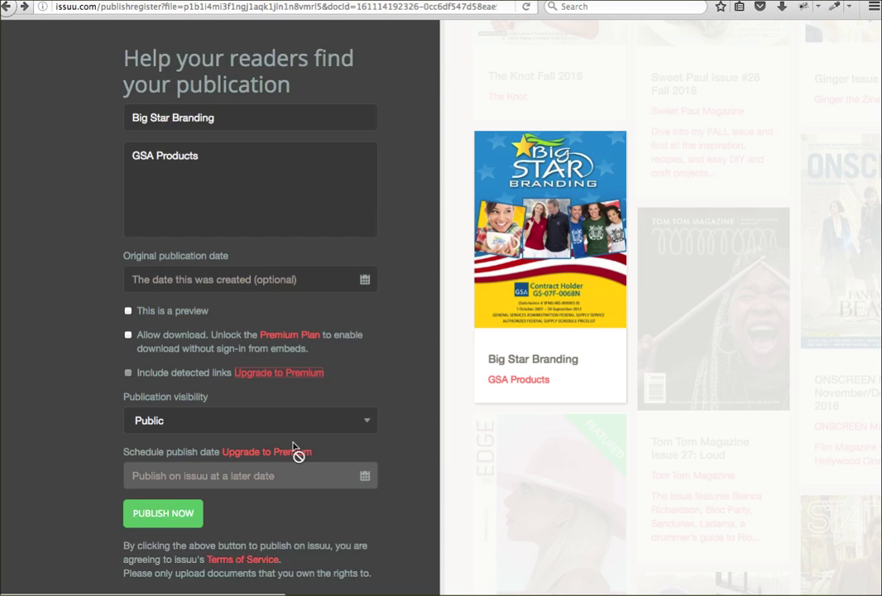
click(173, 409)
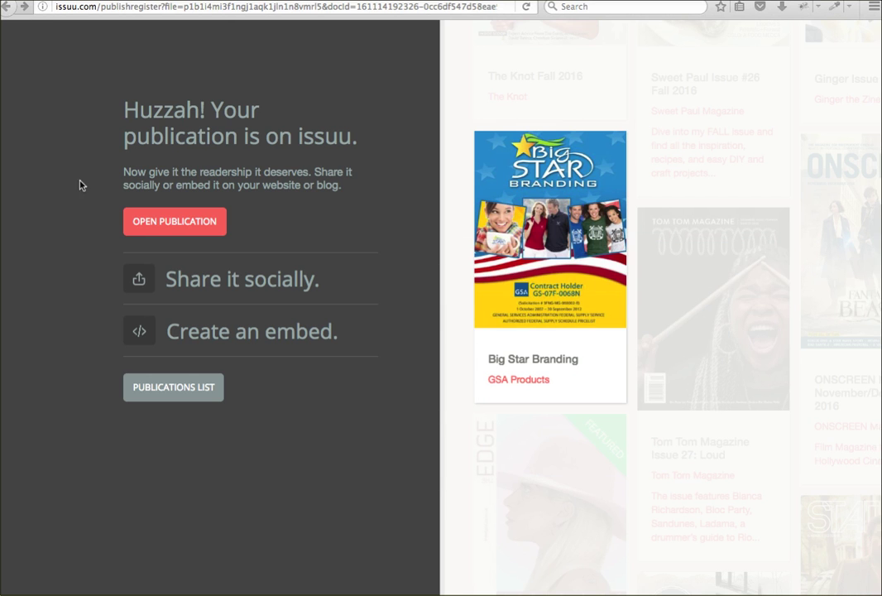
- Open the published catalog in the full reader and page through to its final spread
click(181, 217)
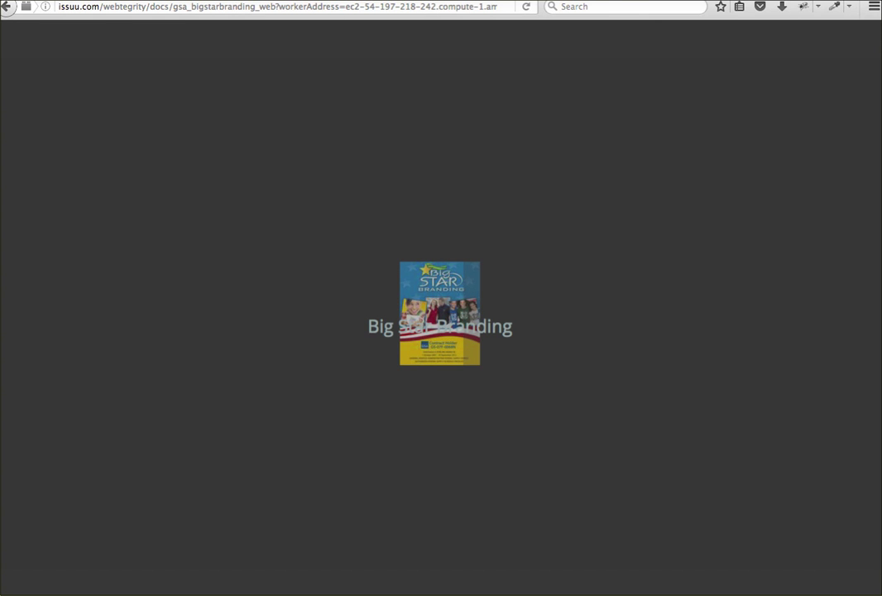
click(447, 422)
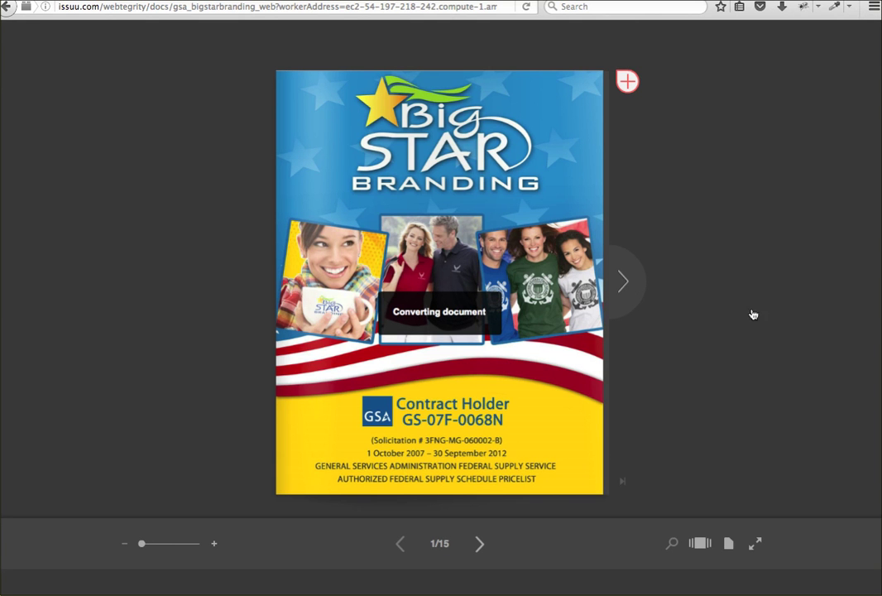
click(616, 287)
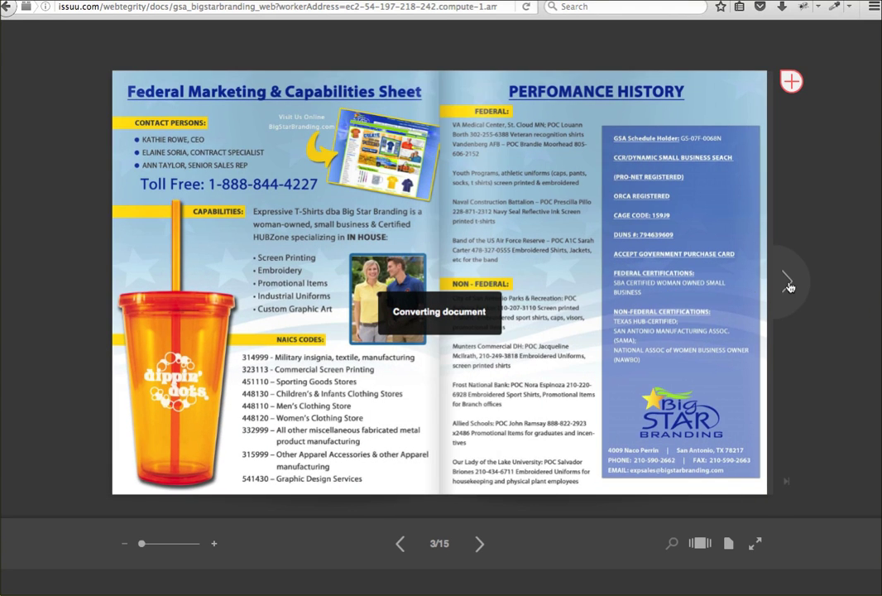
click(788, 284)
click(788, 283)
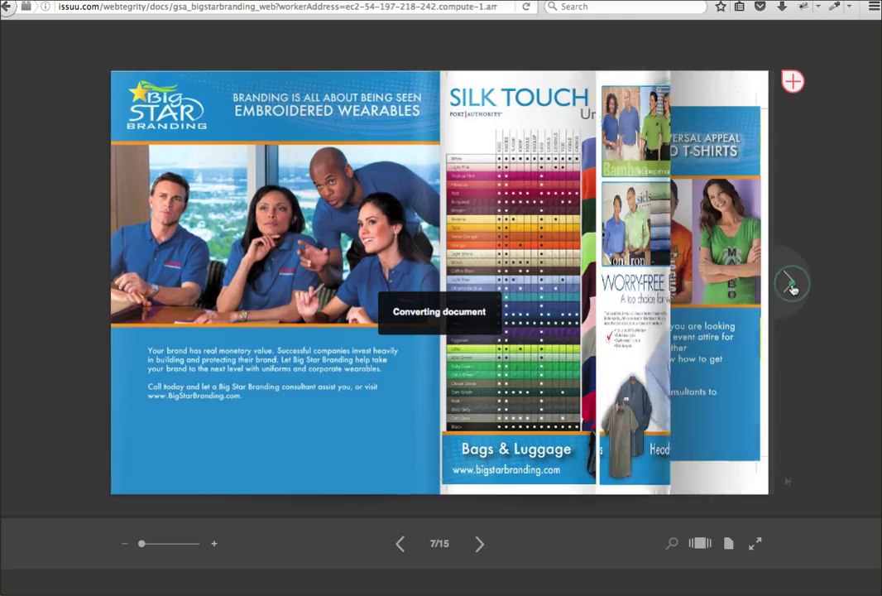
click(788, 283)
click(789, 283)
click(788, 285)
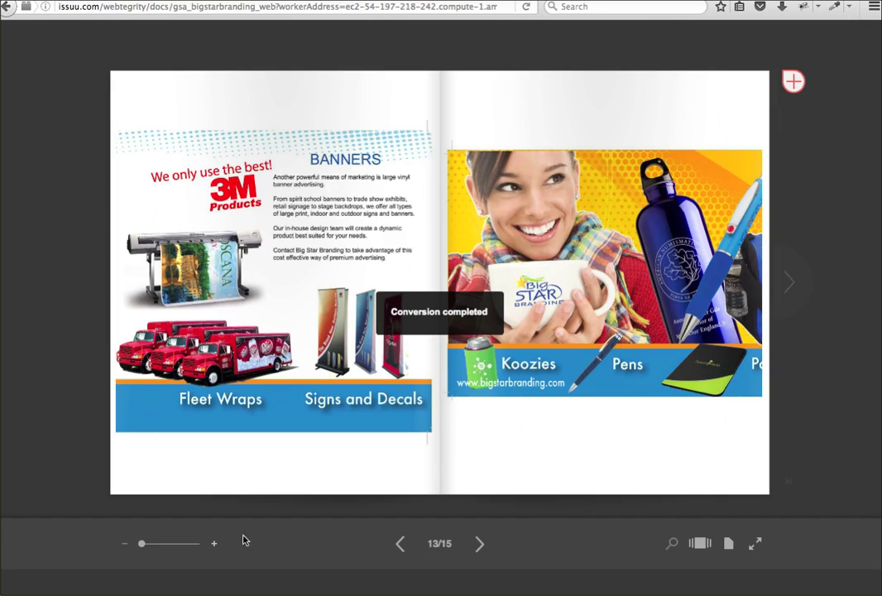
mouse_move(142, 544)
mouse_down()
mouse_move(161, 546)
mouse_move(143, 548)
mouse_up()
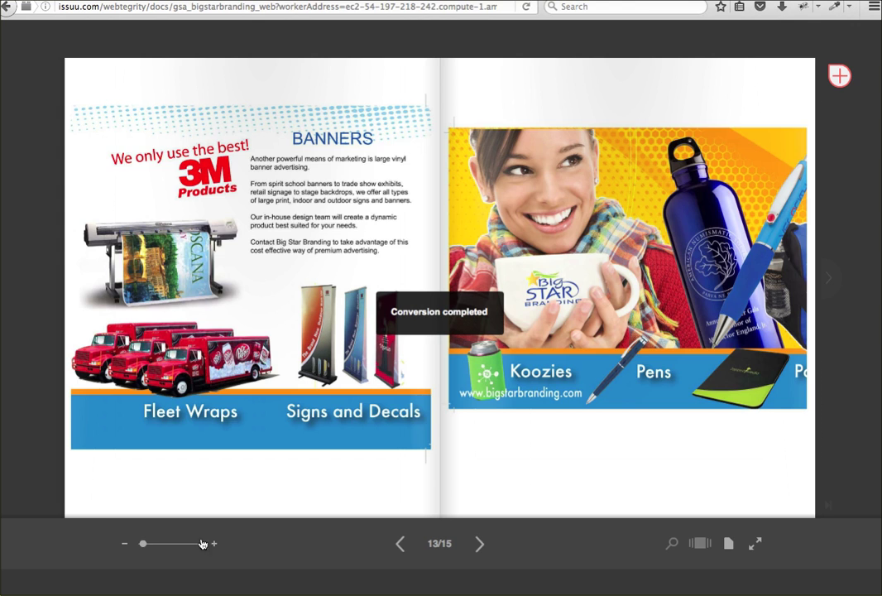
click(479, 543)
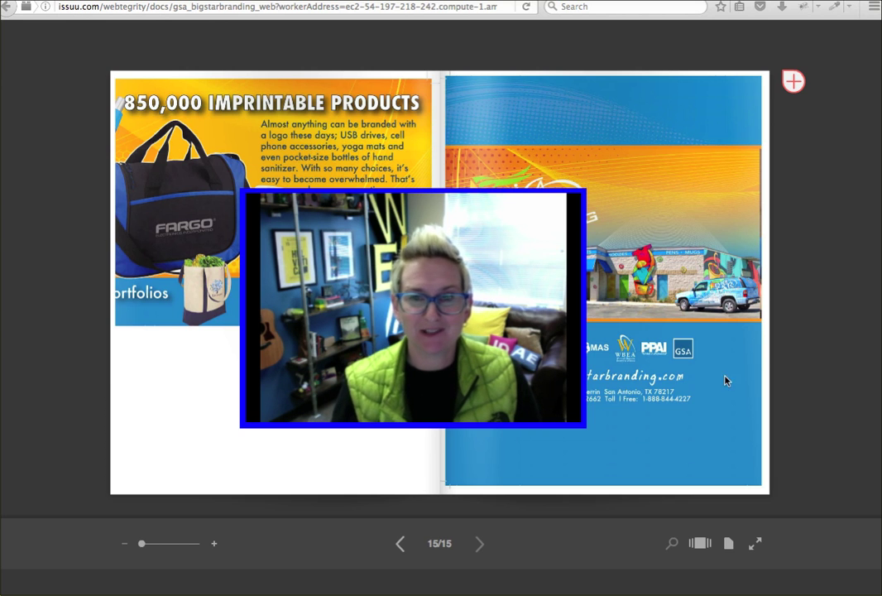
- Trim the address to issuu.com/webtegrity/ and load the profile page
click(153, 8)
drag(153, 8, 519, 11)
key(BackSpace)
key(Return)
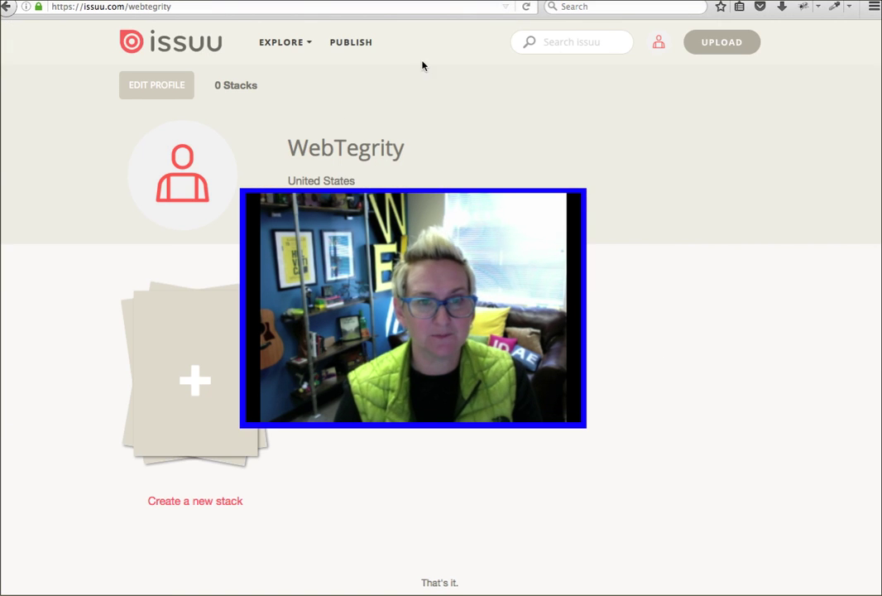
- Open EMBED for Big Star Branding from the dashboard's Publication List
click(404, 405)
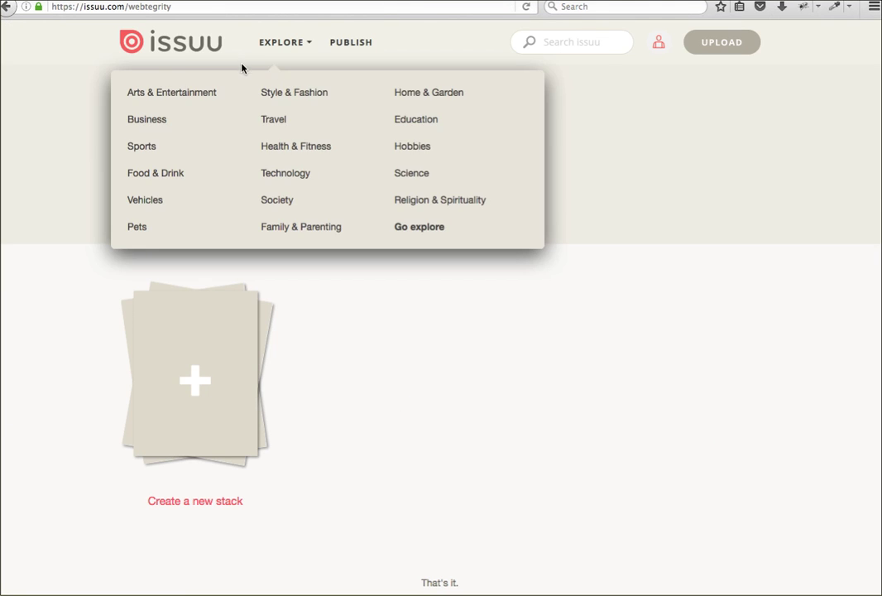
click(184, 50)
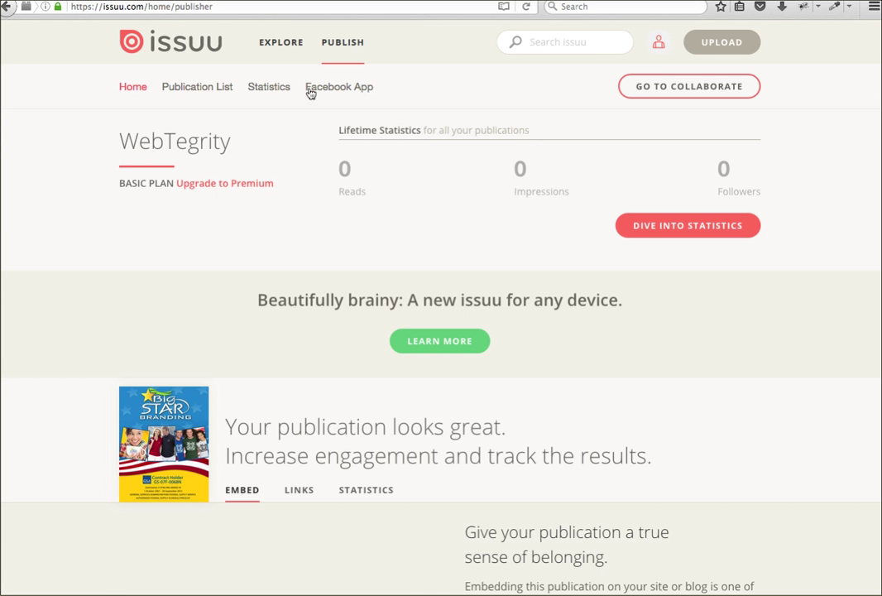
click(198, 88)
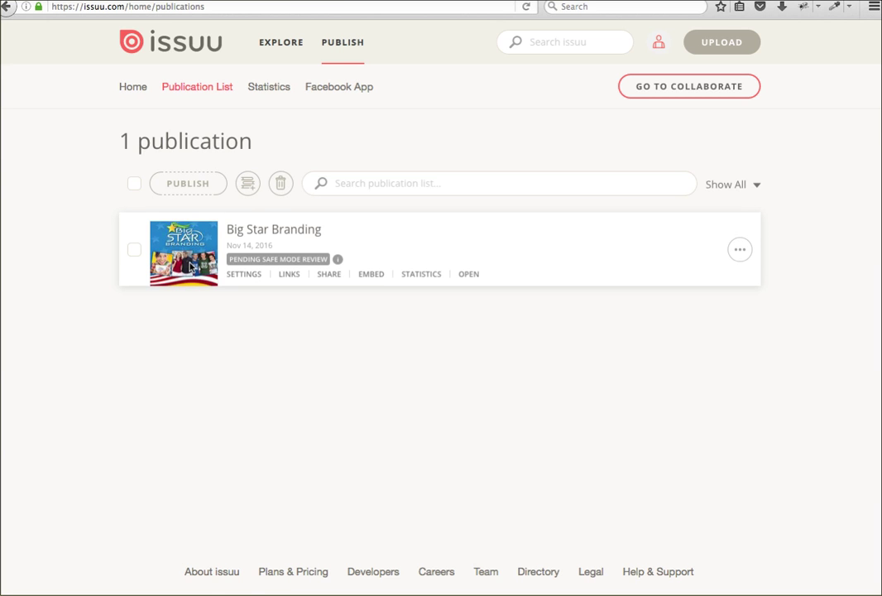
click(372, 273)
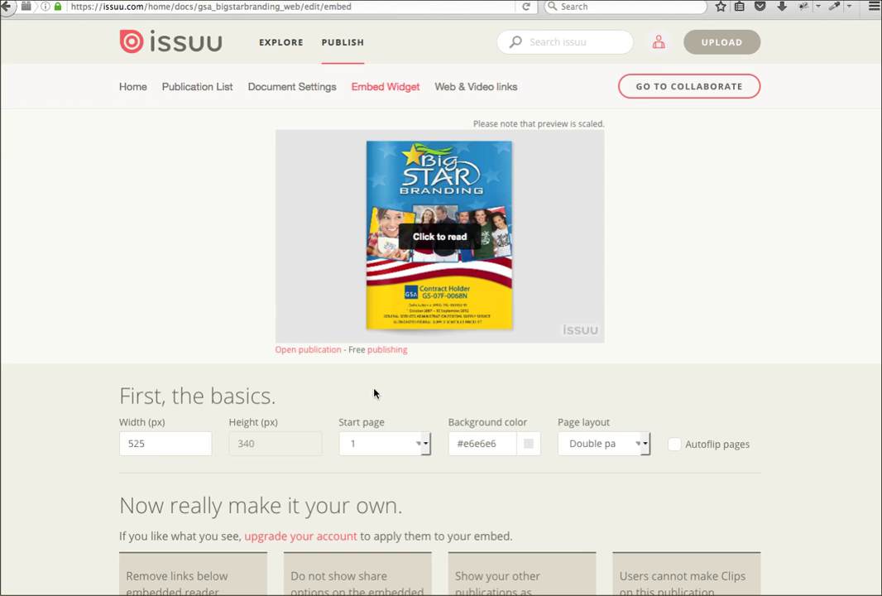
- Set the embed width to 900 px and the background colour to cc0000
double_click(153, 447)
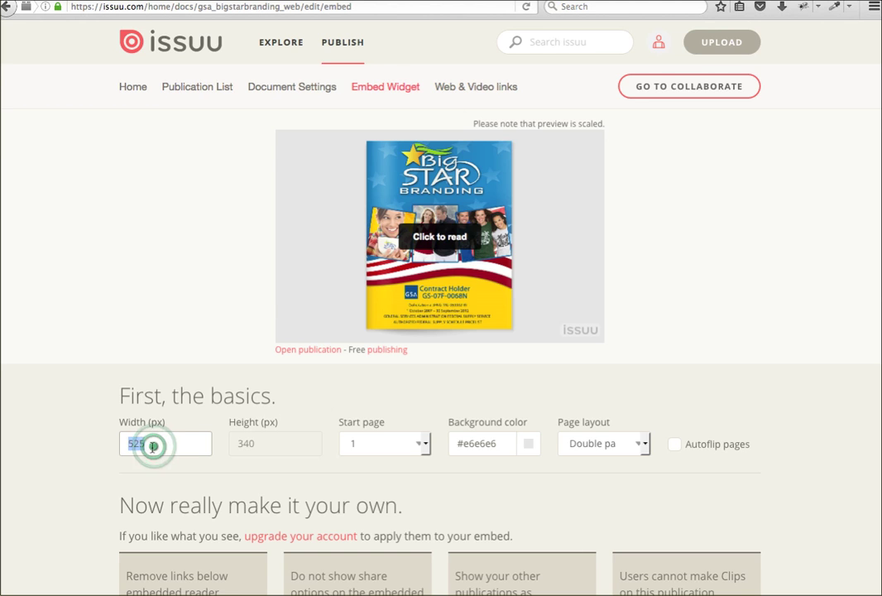
text(900)
click(265, 477)
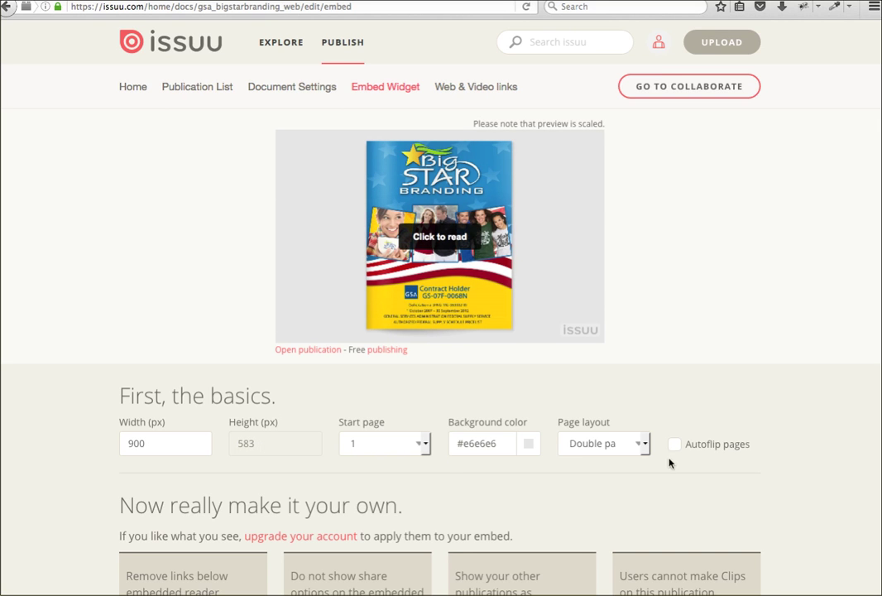
drag(498, 444, 466, 443)
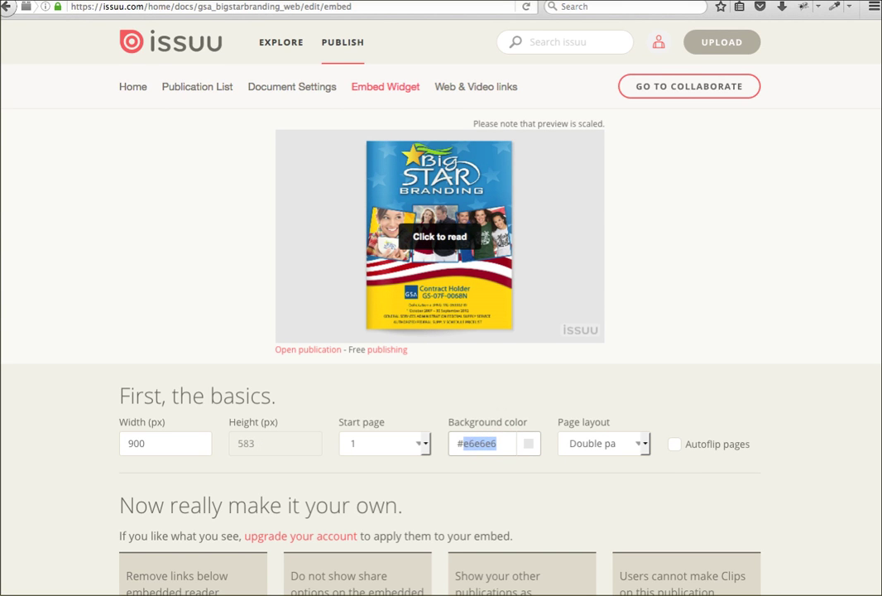
text(cc0000)
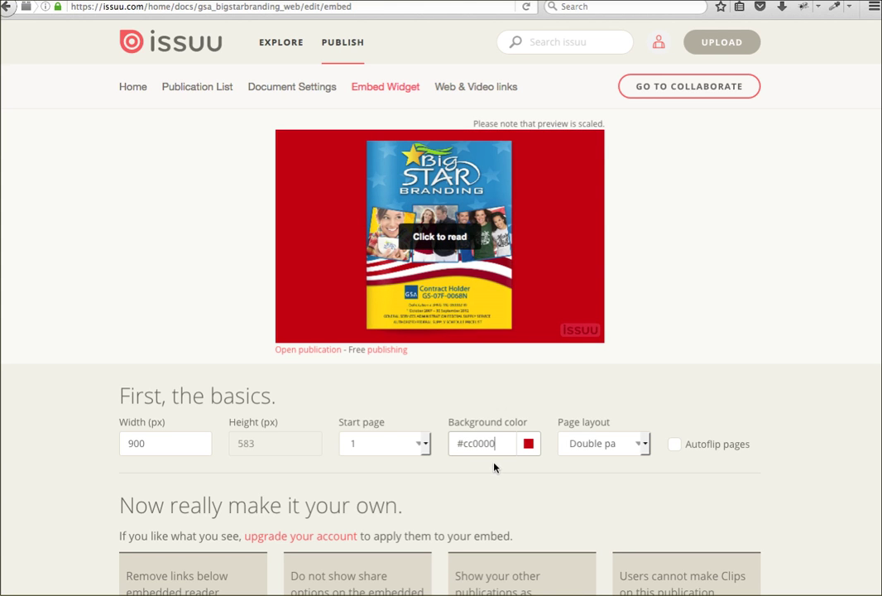
click(673, 446)
- Try the Single page layout, then switch back to Double page
click(613, 451)
click(614, 464)
click(614, 447)
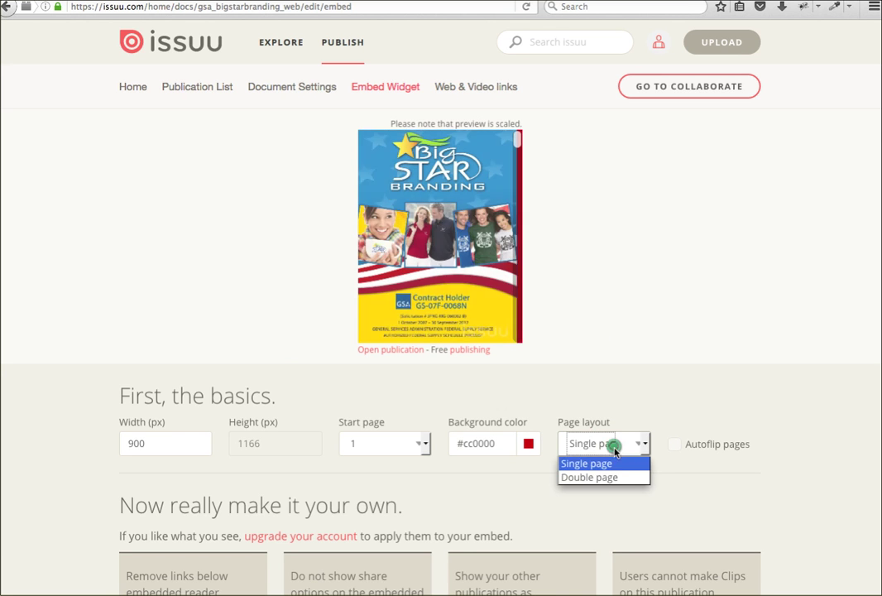
click(614, 477)
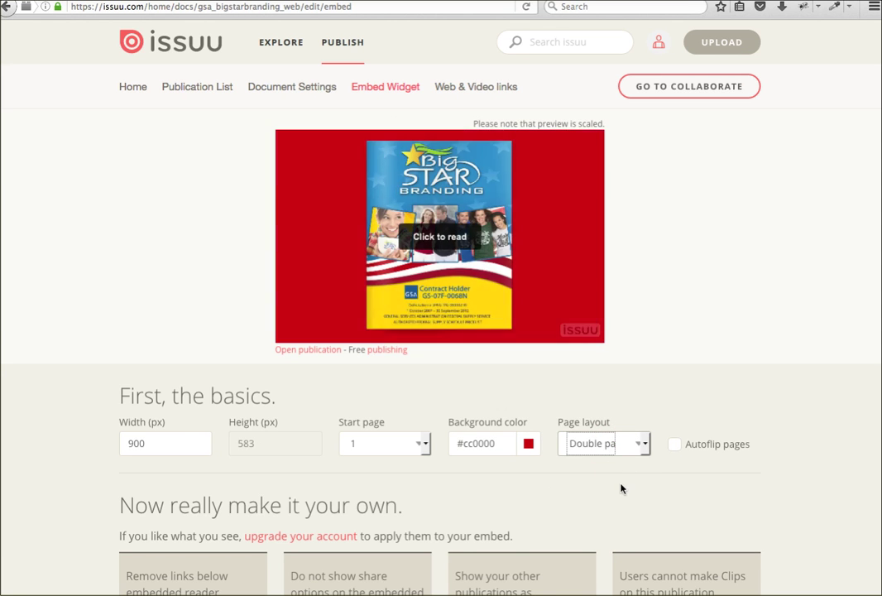
scroll(616, 484, down, 5)
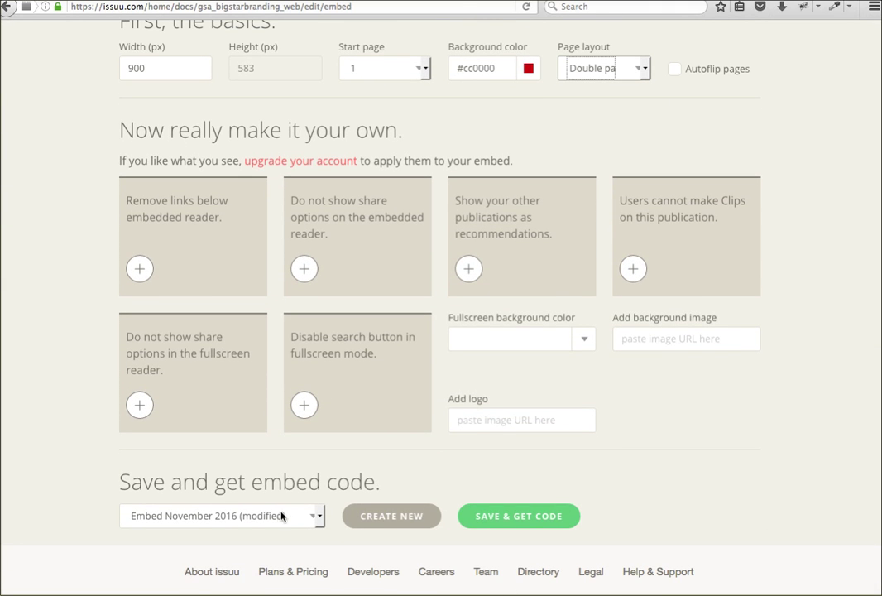
- Save the embed settings, then select and copy the generated embed code
click(507, 517)
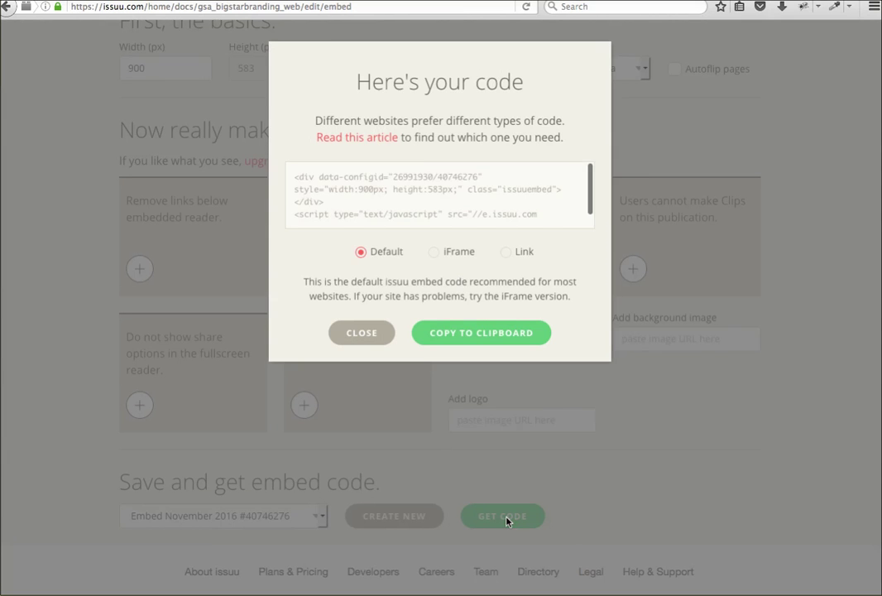
click(418, 189)
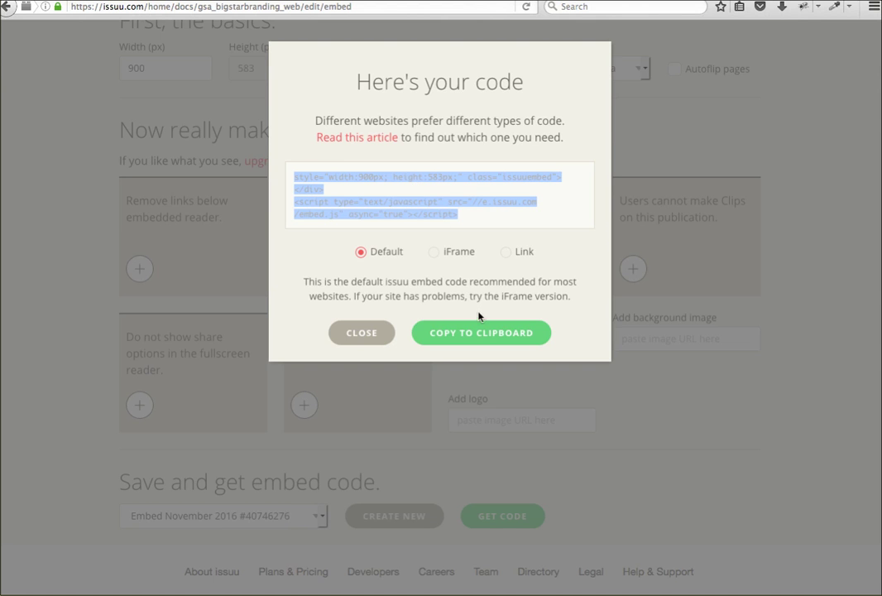
click(492, 337)
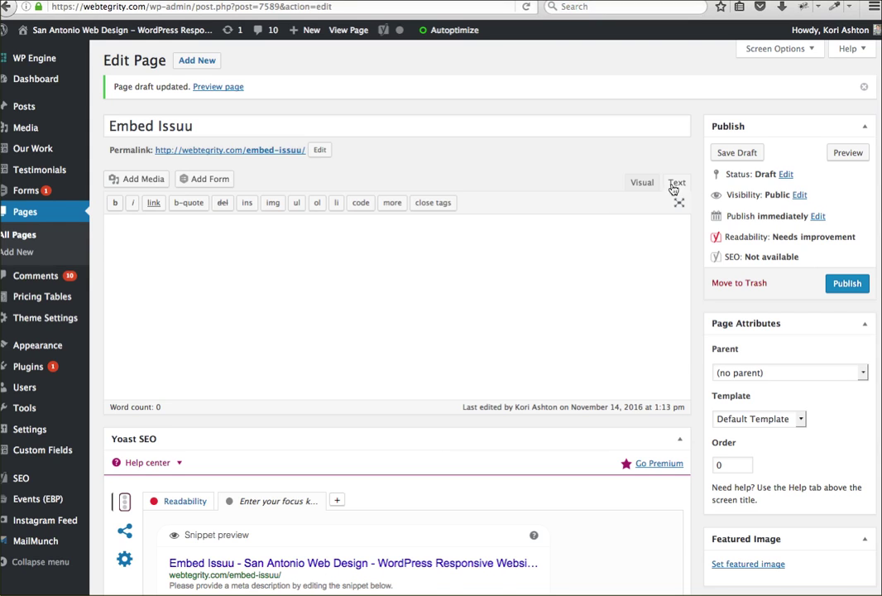
- Paste the issuu embed code into the Embed Issuu page's Text editor, save as draft, and preview
click(675, 183)
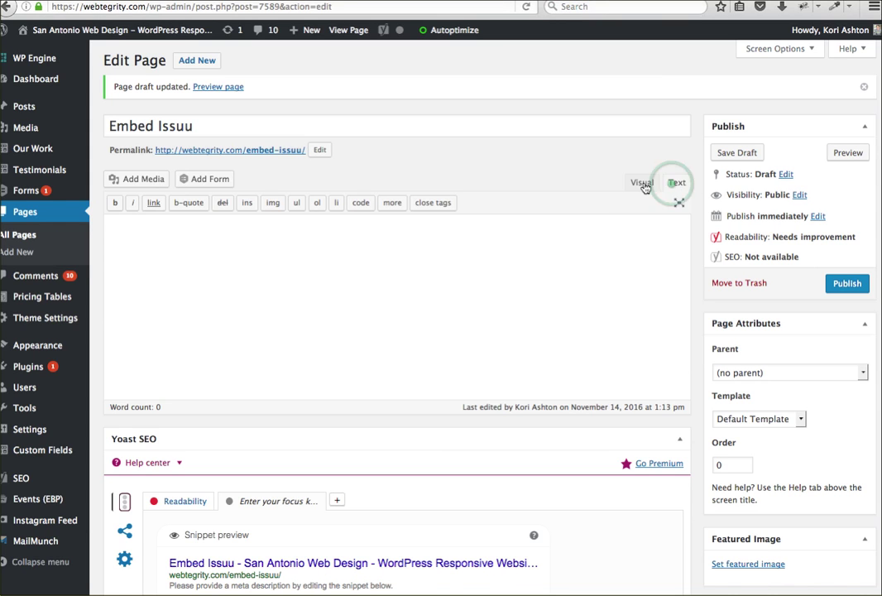
click(641, 183)
click(675, 183)
click(455, 216)
key(super+v)
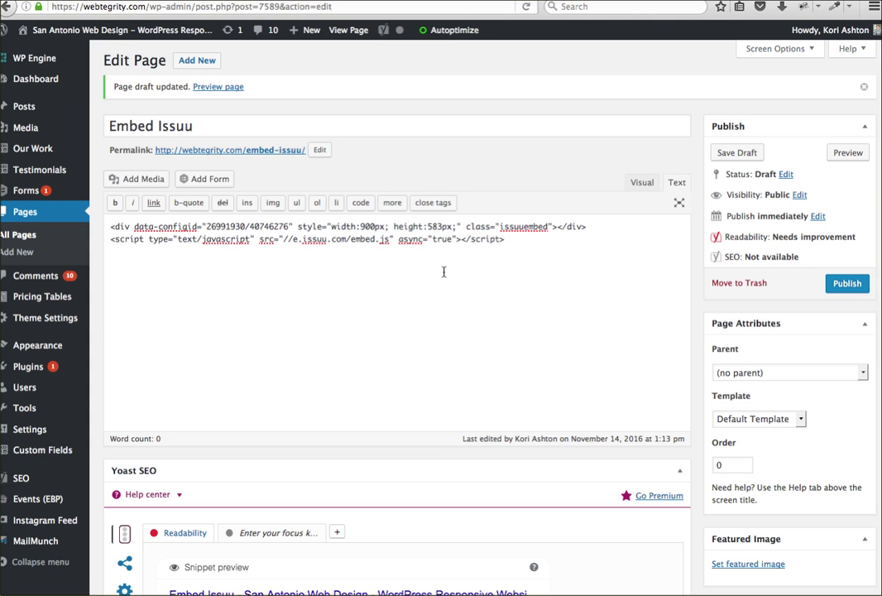
click(736, 152)
click(848, 153)
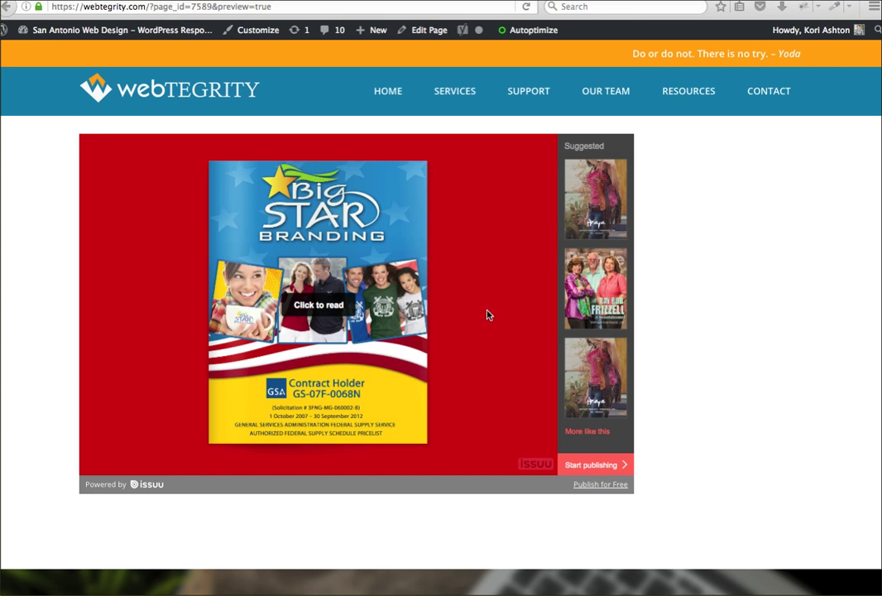
- Open the embedded catalog in the full-screen reader, exit it, and close the share overlay
click(325, 304)
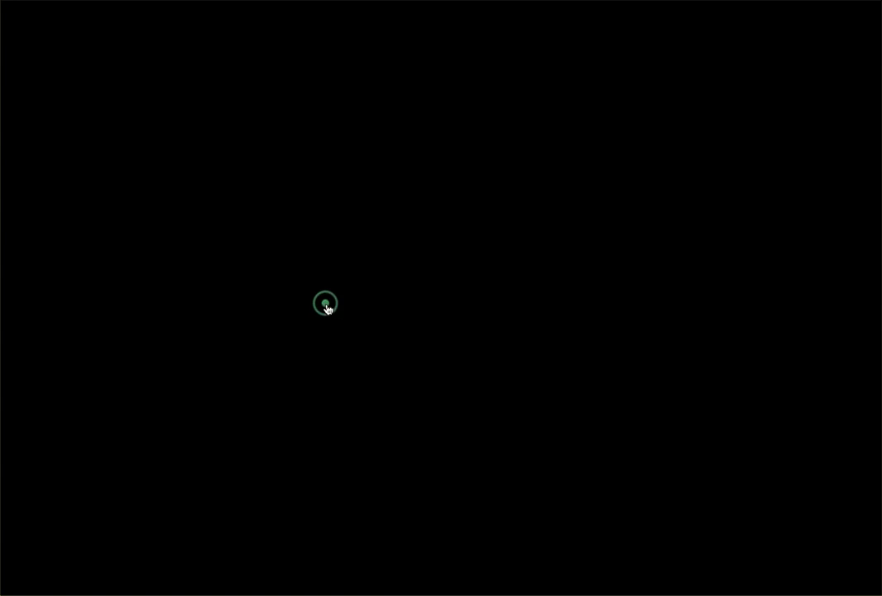
key(Escape)
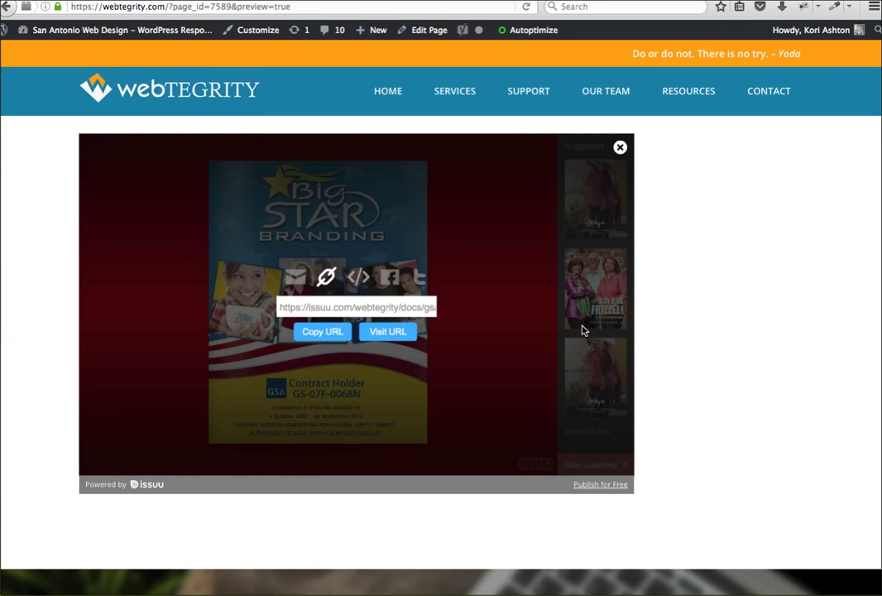
click(530, 239)
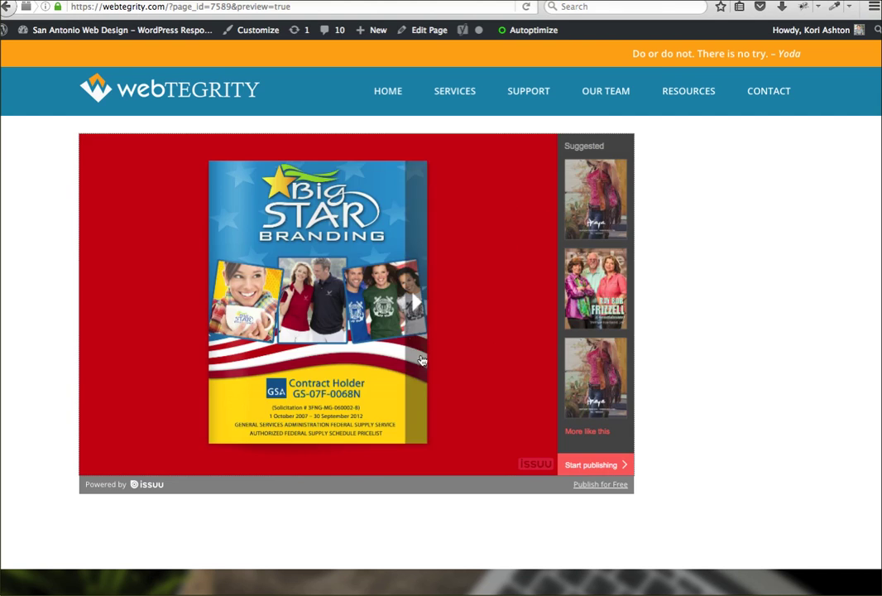
- Flip the embedded flipbook through the Silk Touch and Easy Care spreads to the We are Big on color spread
click(416, 303)
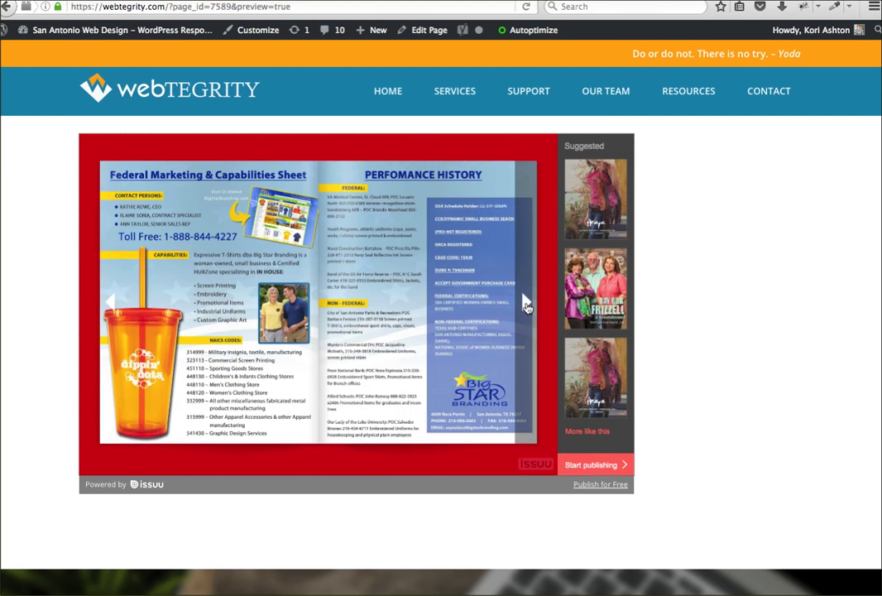
click(526, 302)
click(526, 305)
click(524, 302)
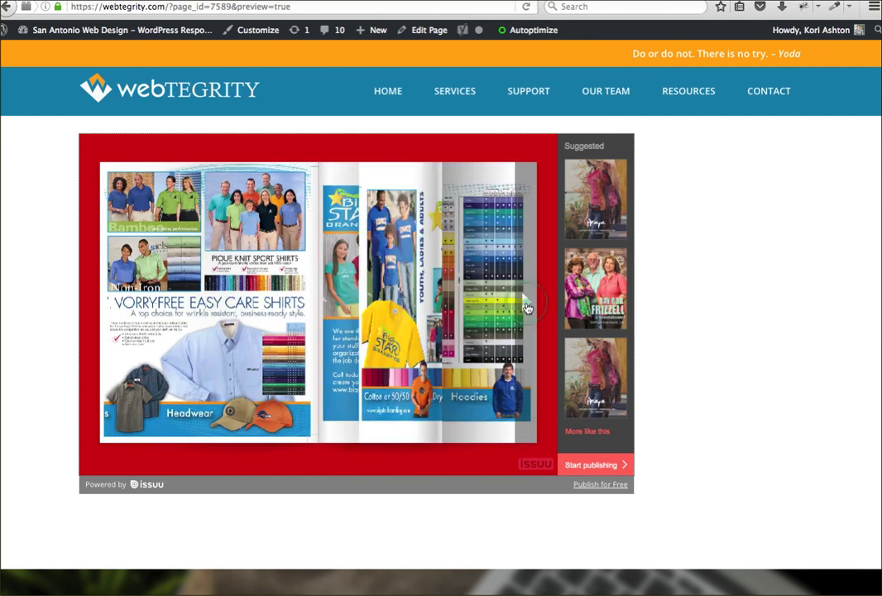